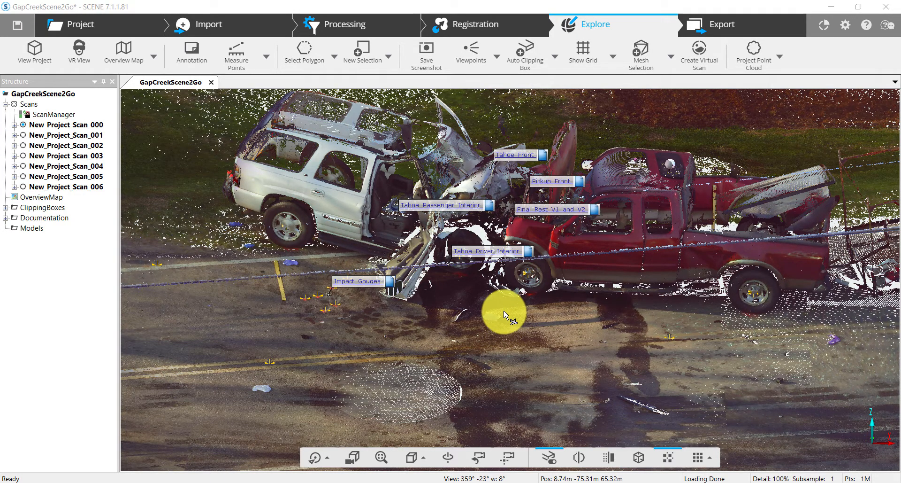
Step: Place a new annotation on the road below the vehicles and name it Top_View_Diagram
left_click_drag(493, 318, 492, 319)
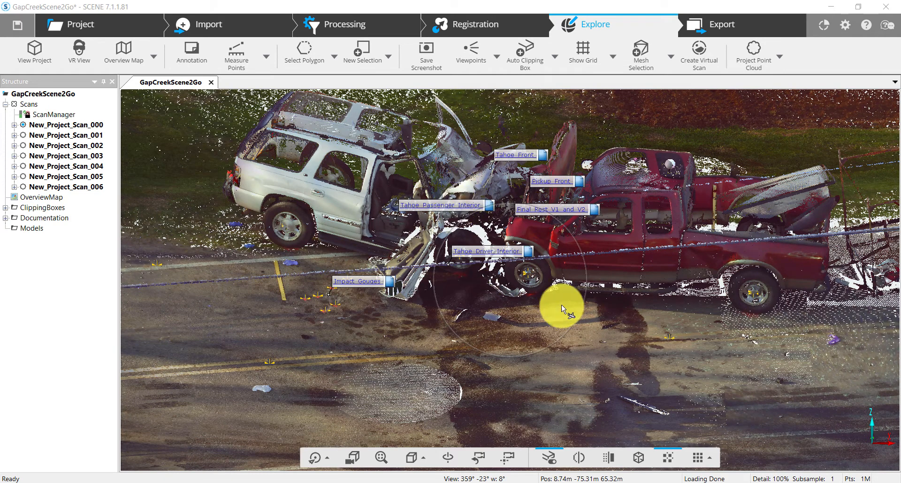
left_click(188, 54)
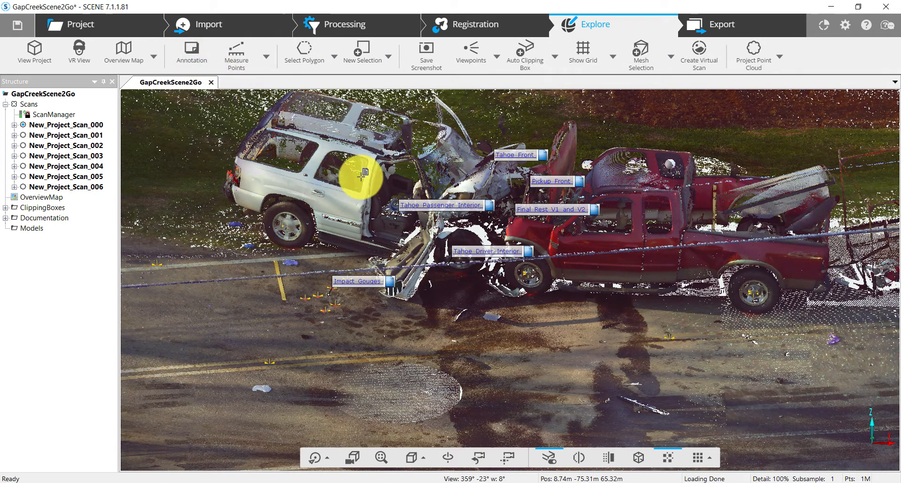
left_click(504, 350)
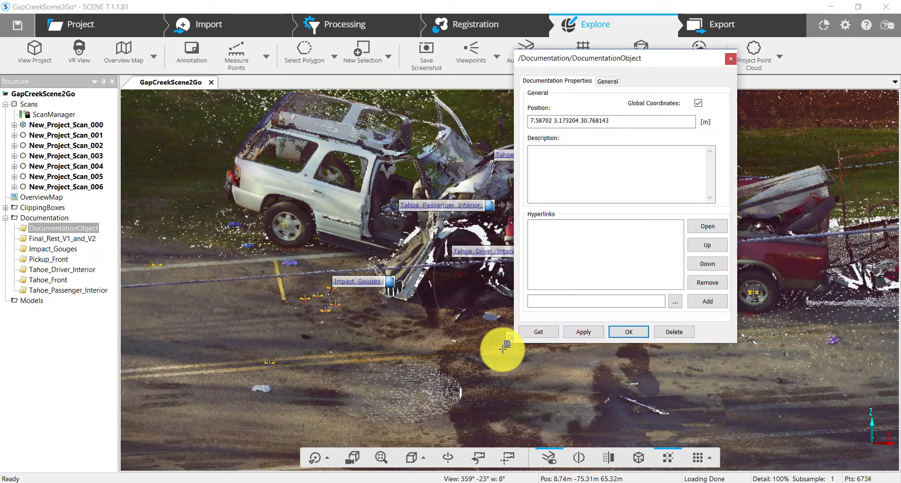
left_click(613, 81)
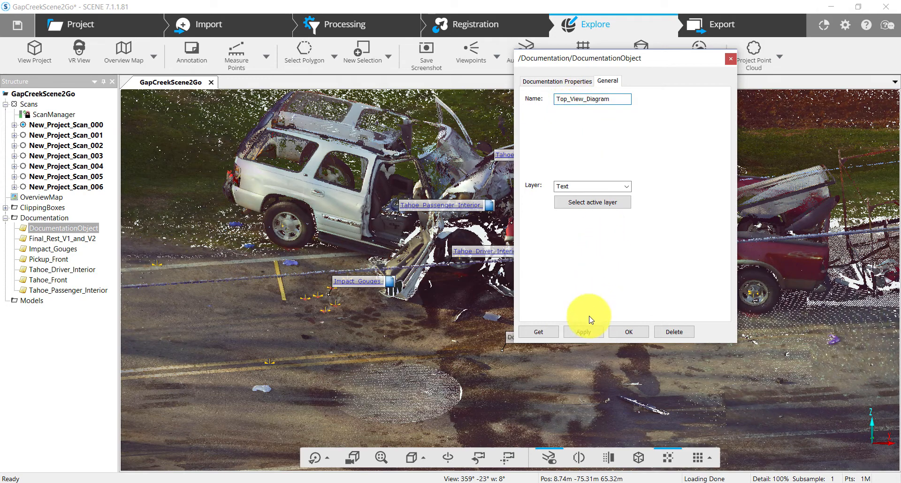
left_click(584, 332)
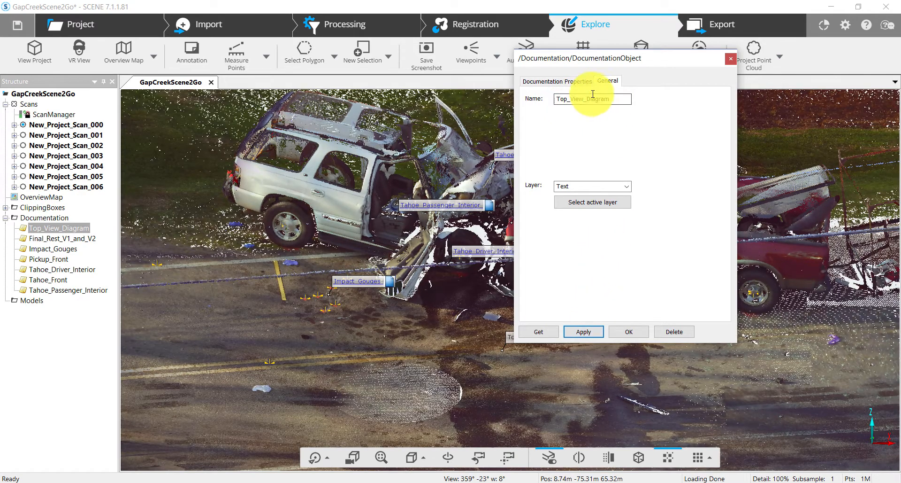
Step: Attach Top View.png from the Pictures\GapCreekPic folder as a hyperlink to the annotation and confirm
left_click(563, 82)
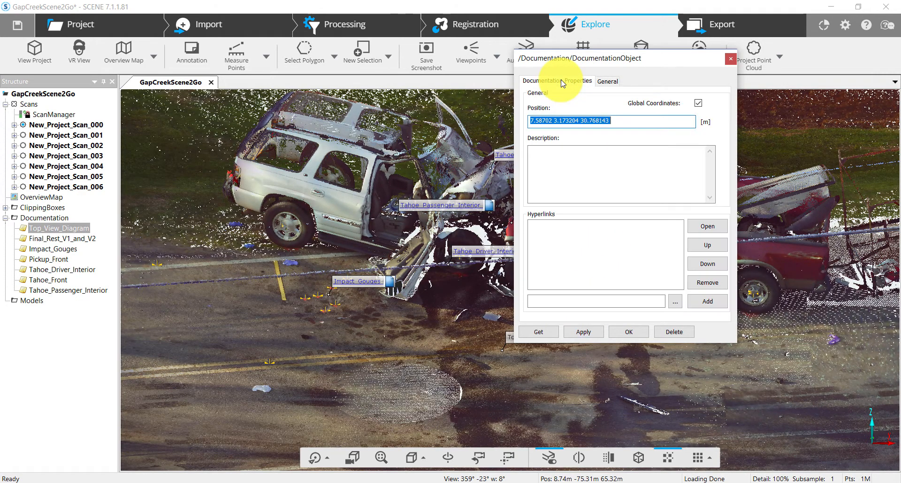
left_click(673, 305)
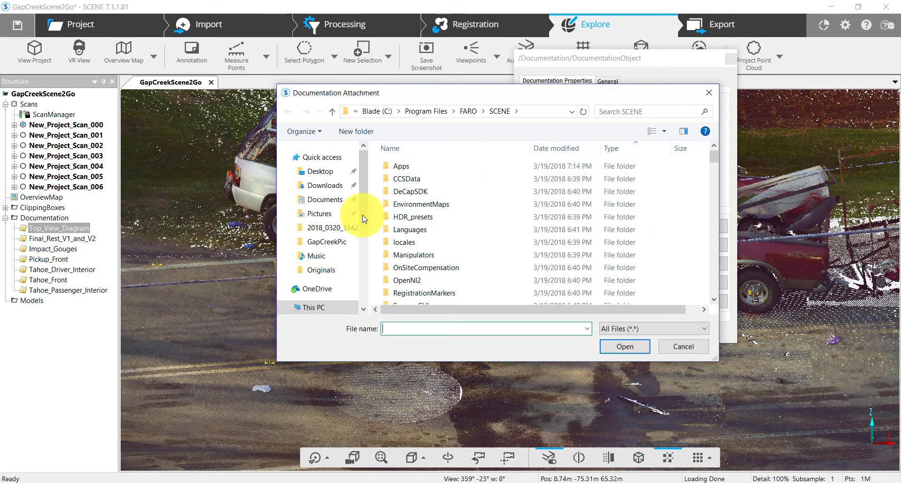
left_click(332, 215)
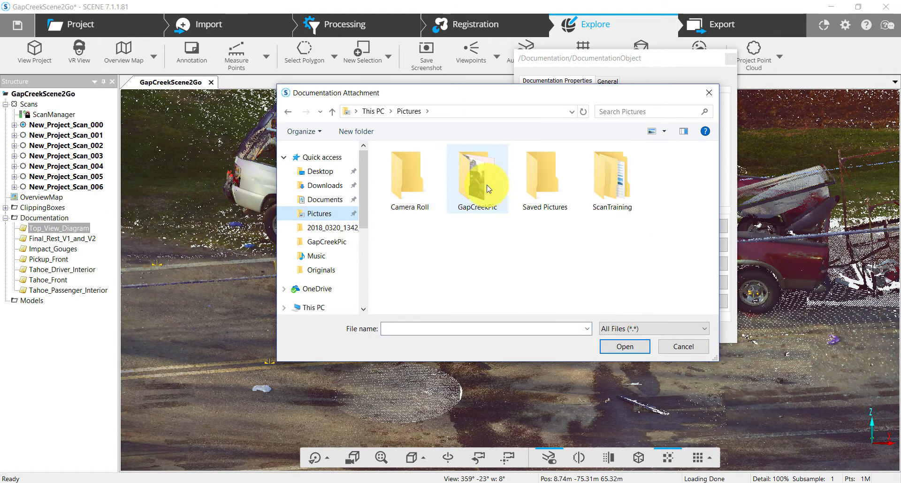
double_click(498, 189)
left_click(491, 249)
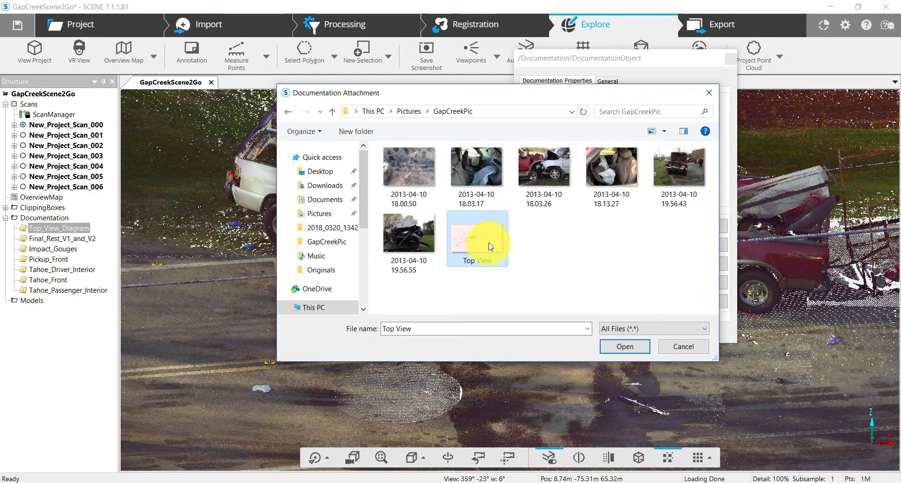
left_click(625, 347)
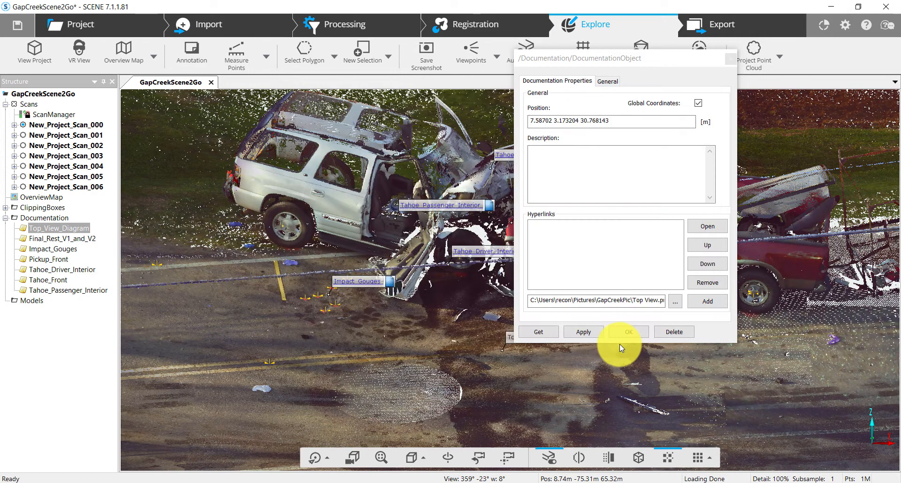
left_click(705, 303)
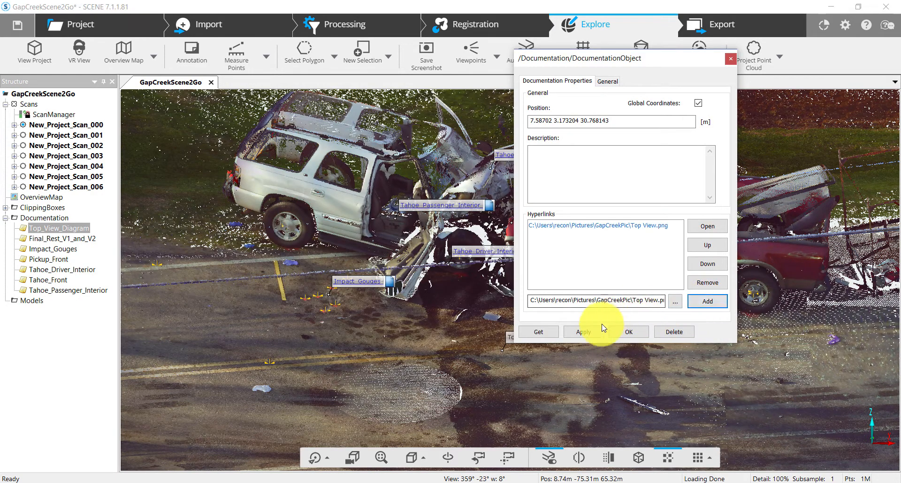
left_click(629, 331)
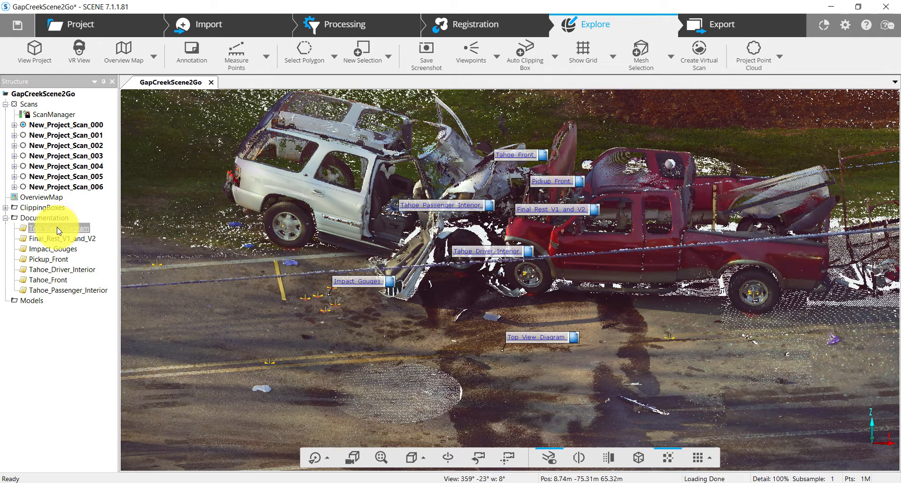
Step: Reopen the Top_View_Diagram annotation's properties and open its linked Top View image to check it
double_click(58, 230)
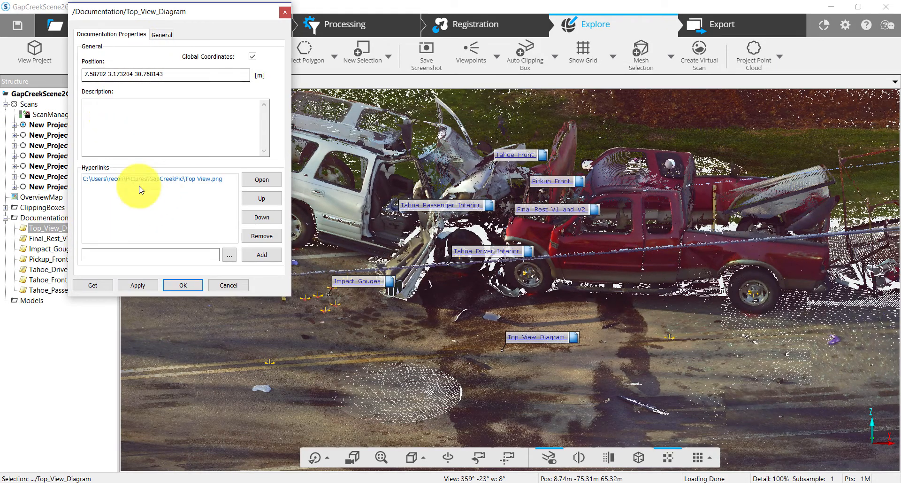
left_click(201, 178)
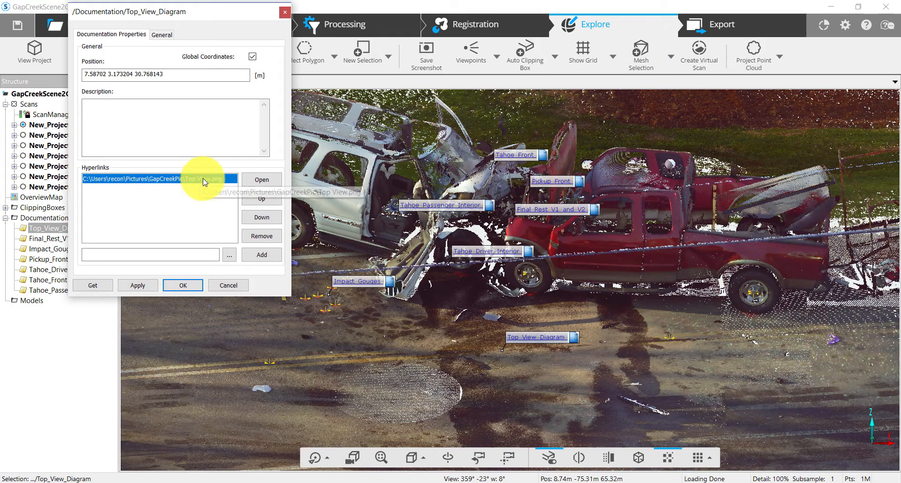
left_click(272, 181)
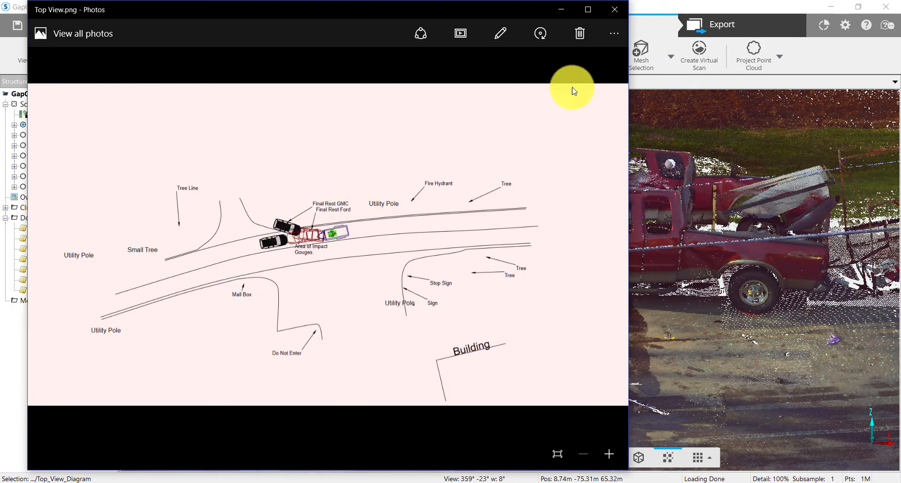
left_click(611, 9)
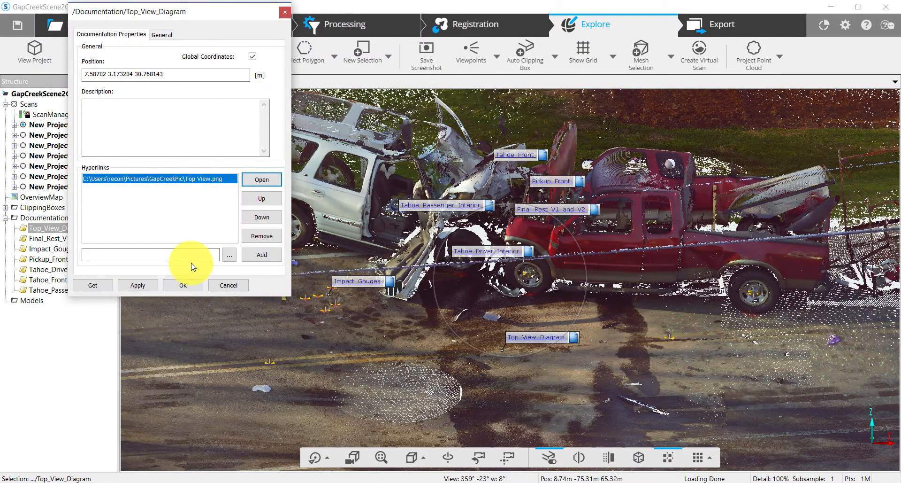
left_click(187, 286)
left_click(225, 289)
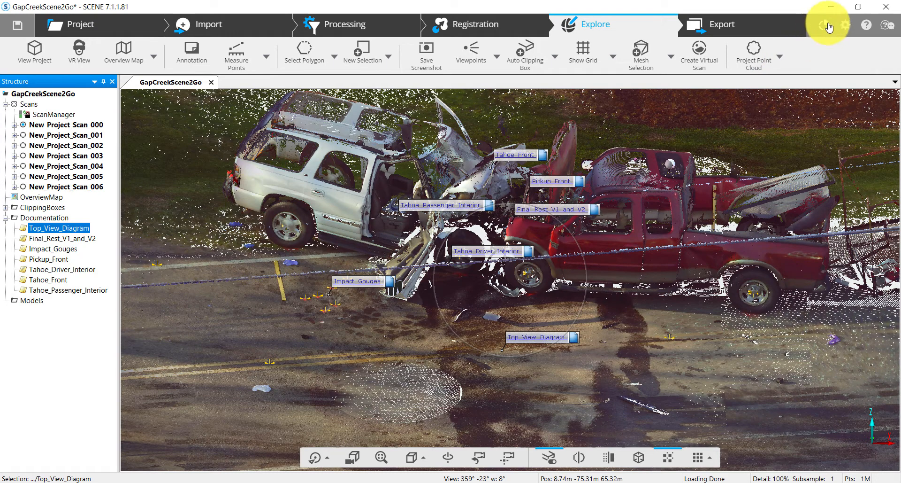
Step: Open the project folder from the project overview and create a new folder named Webshare inside it
left_click(69, 26)
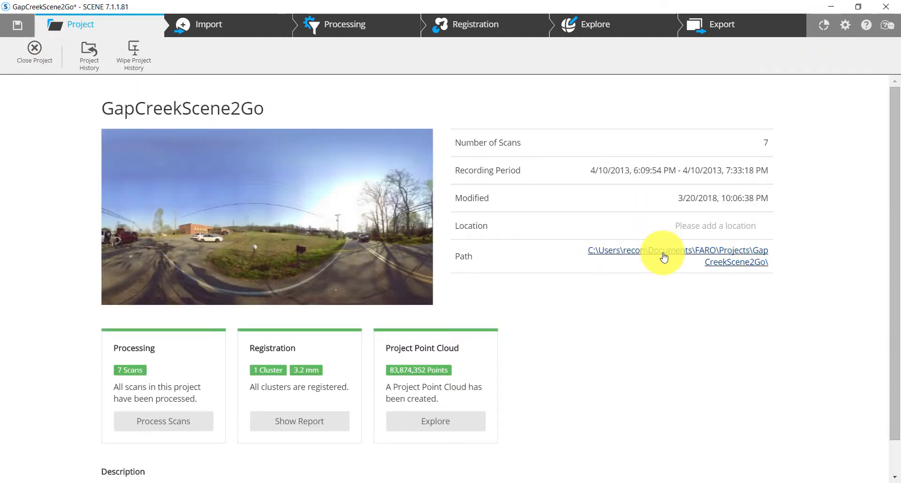
left_click(662, 253)
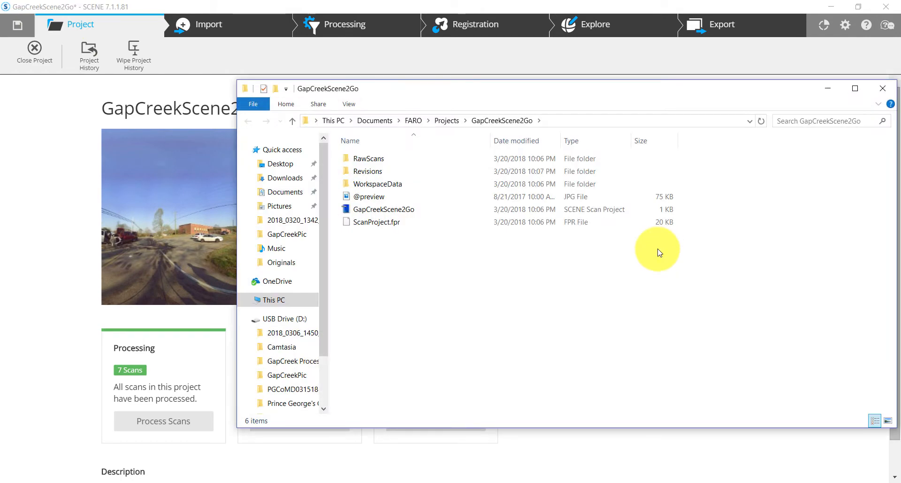
right_click(380, 256)
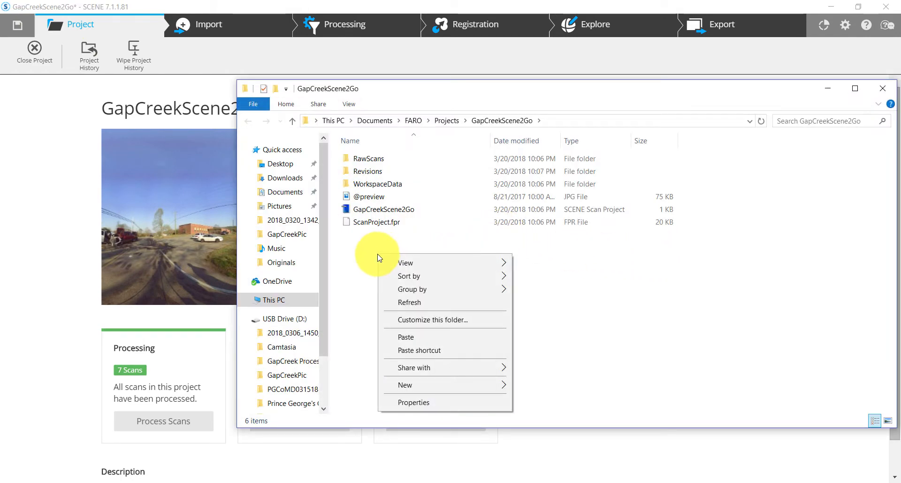
mouse_move(472, 392)
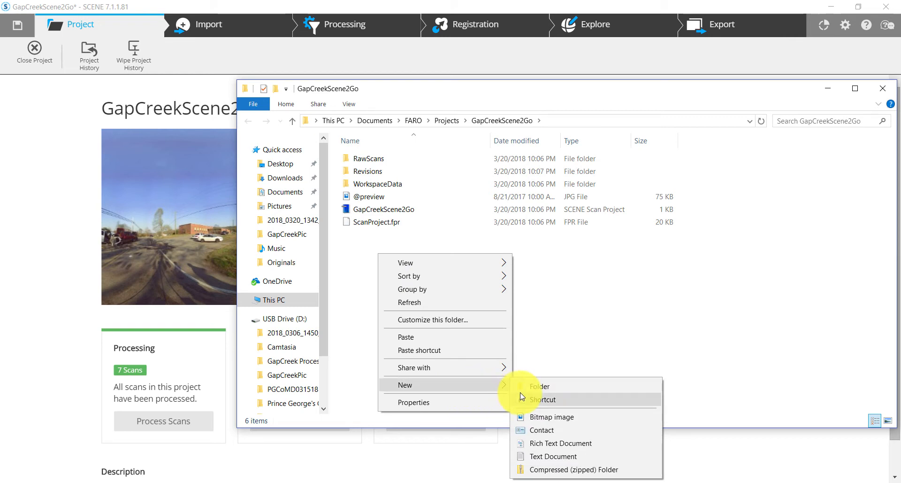
left_click(530, 387)
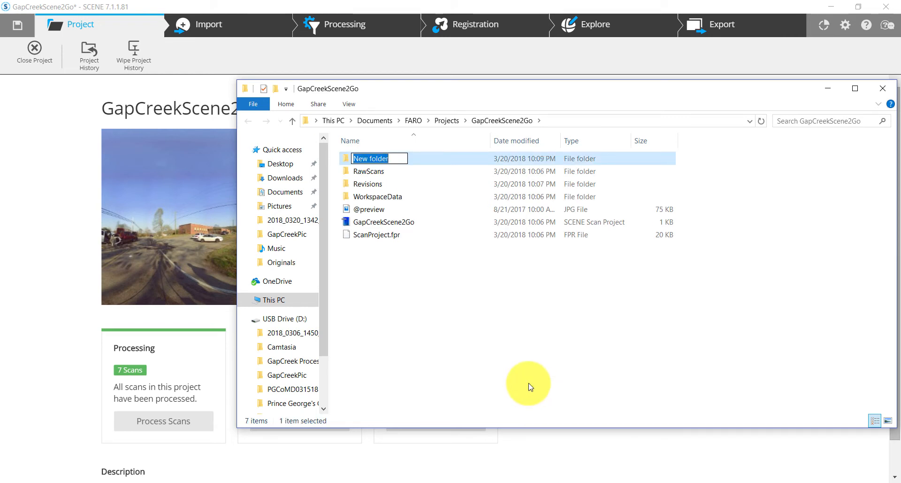
type("Webshare")
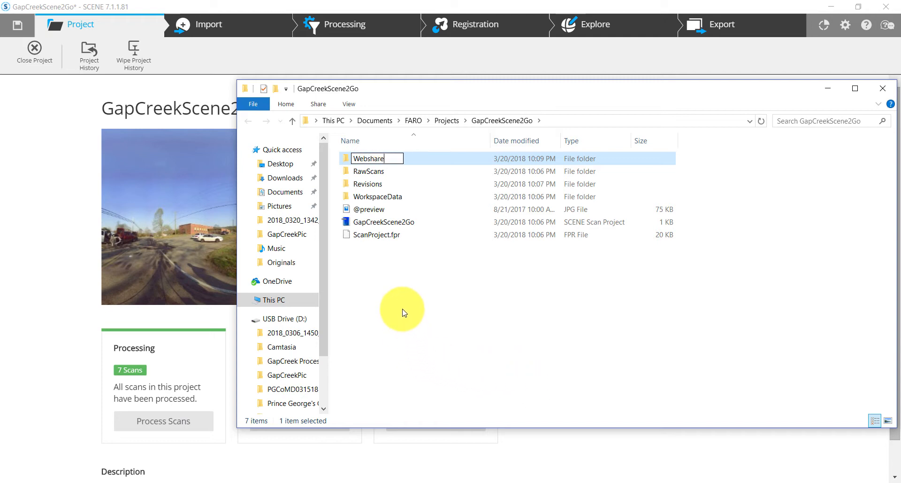
left_click(419, 157)
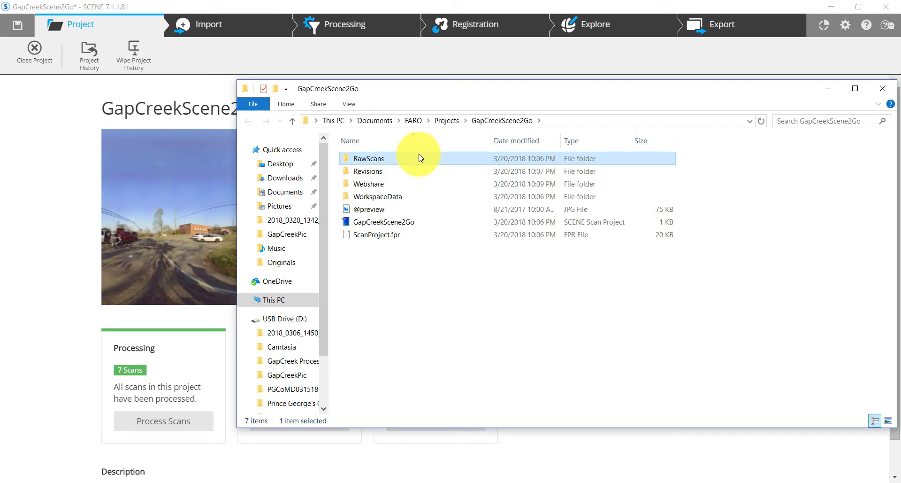
Step: Open the Webshare folder and copy its full path from the address bar
double_click(397, 183)
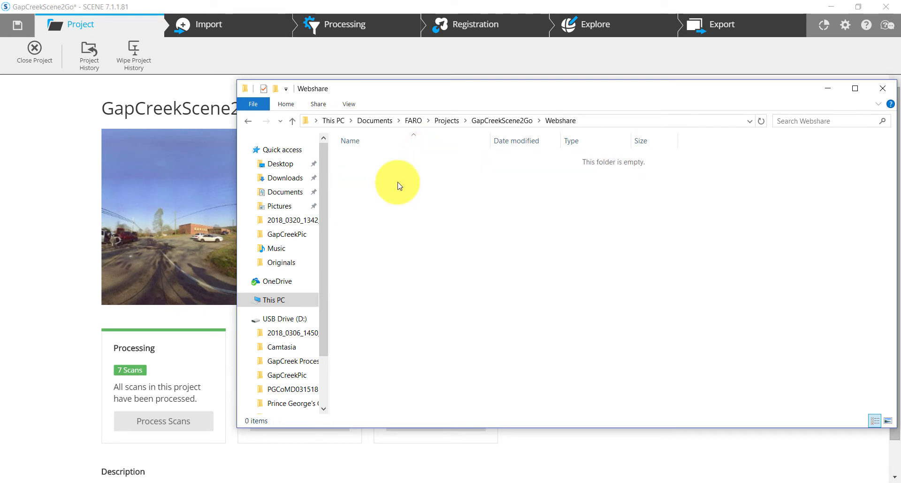
left_click(599, 121)
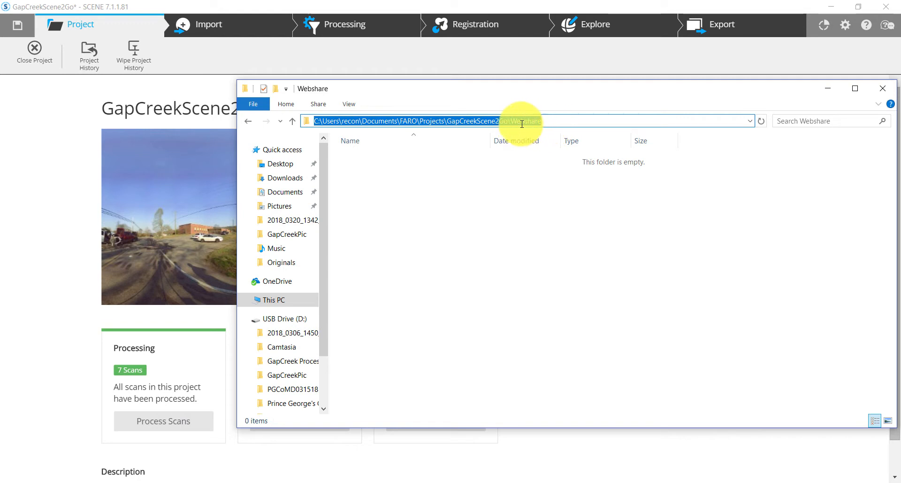
right_click(483, 120)
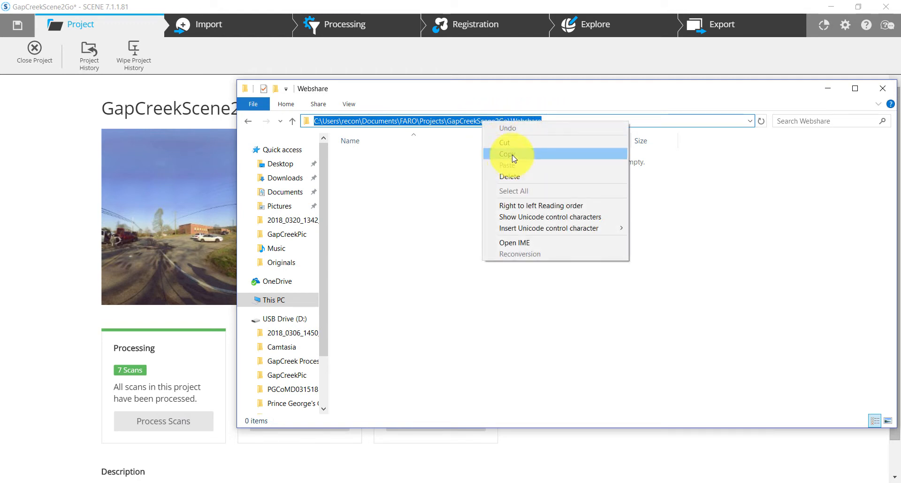
left_click(513, 153)
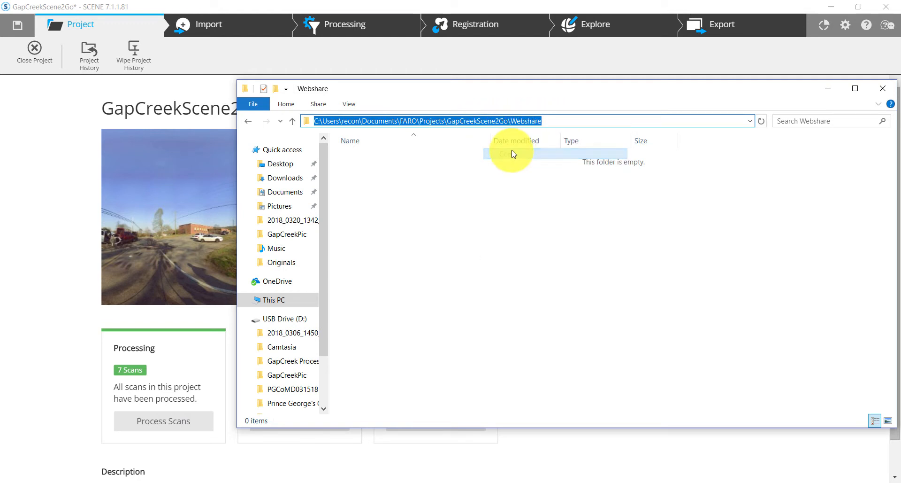
Step: Start Create SCENE 2go Data from the apps, agreeing to save the project's changes first
left_click(826, 28)
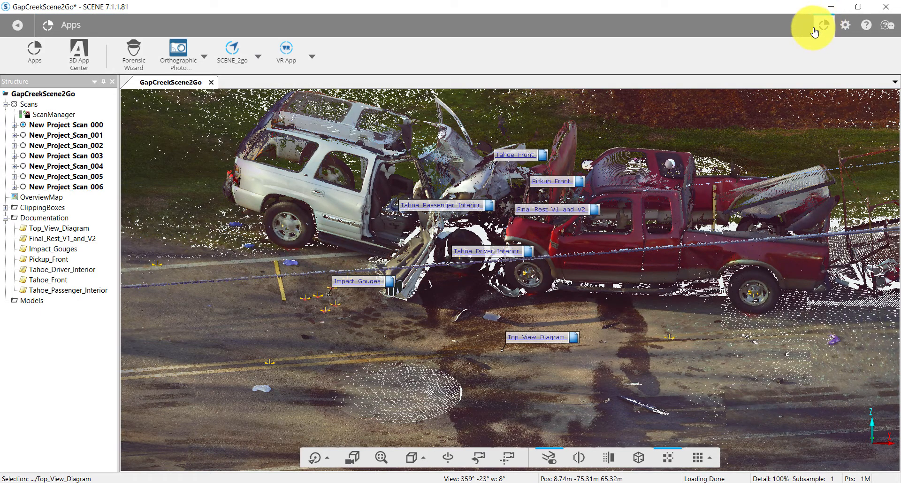
left_click(258, 56)
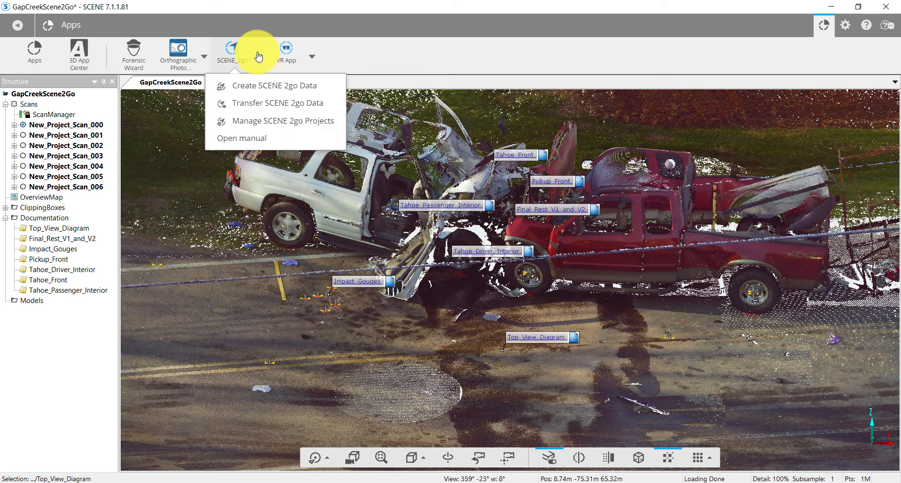
left_click(262, 86)
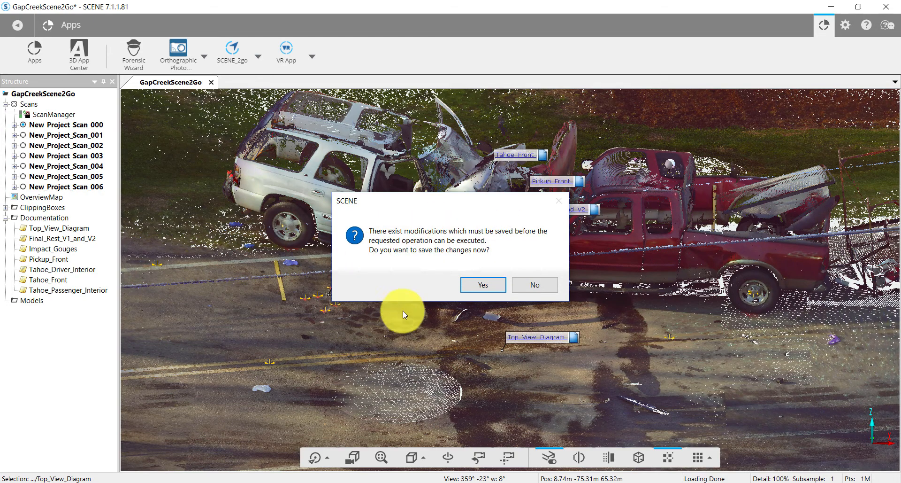
left_click(475, 289)
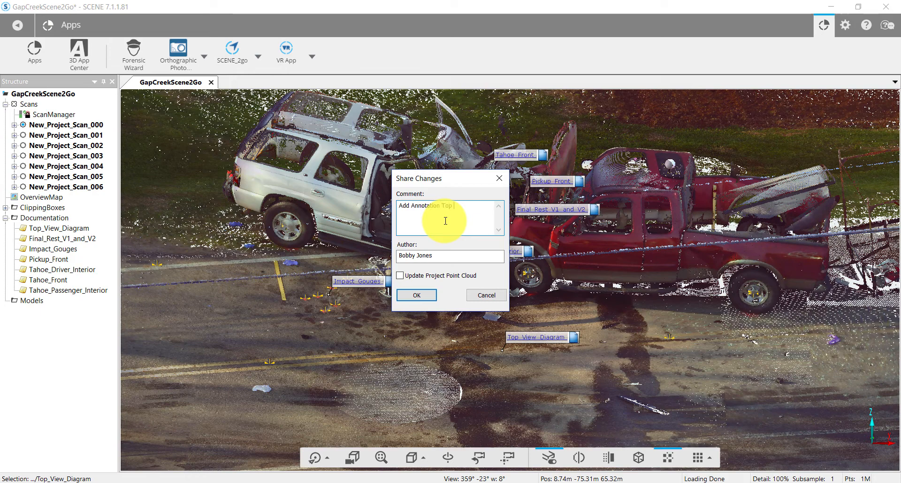
Step: Enter the share comment "Add Annotation Top View Diagram" and confirm sharing the changes
type("View Diagra")
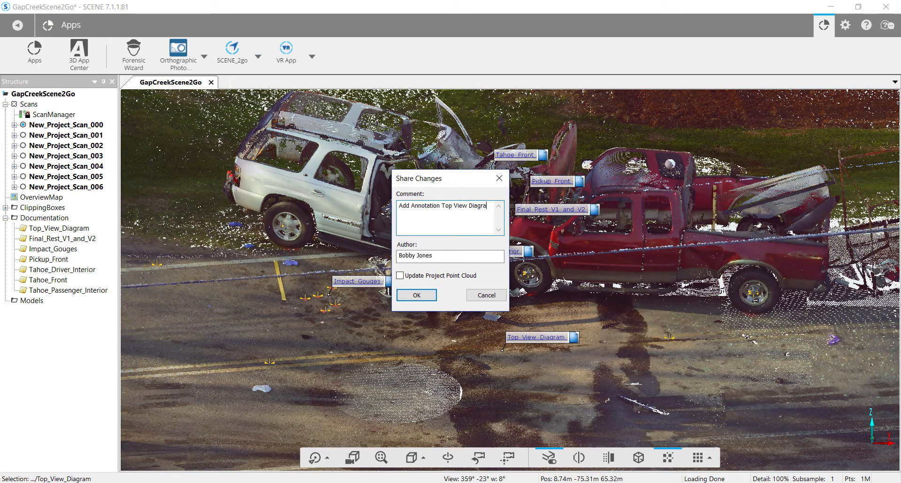
type("m")
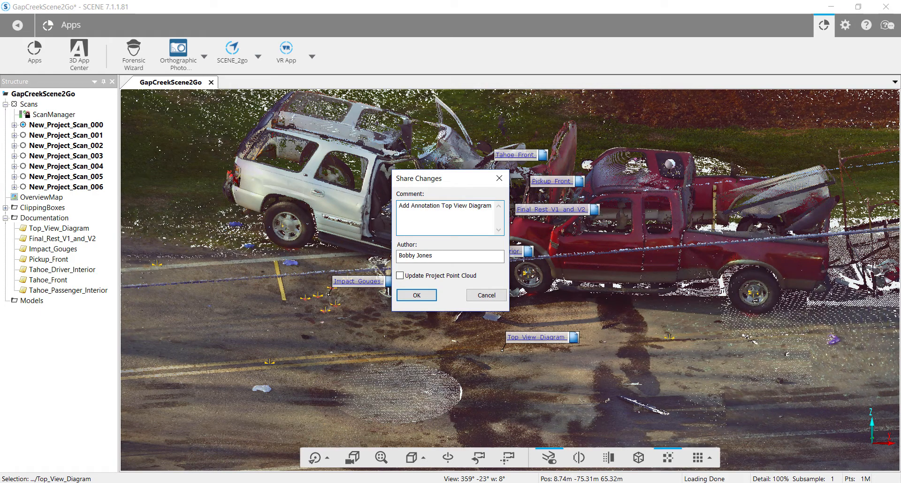
left_click(419, 295)
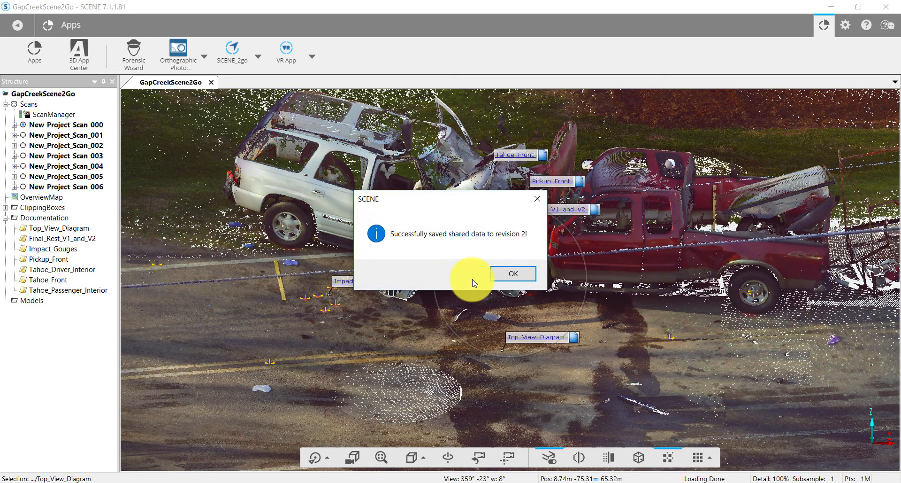
Step: Set the export overview map to Gap Filler with scan overlays, clipping boxes applied and gray scale images
left_click(499, 276)
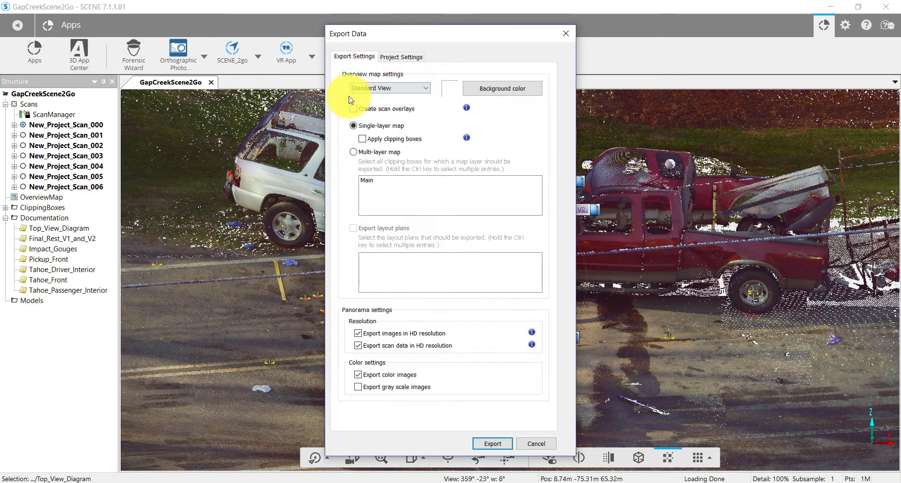
left_click(427, 91)
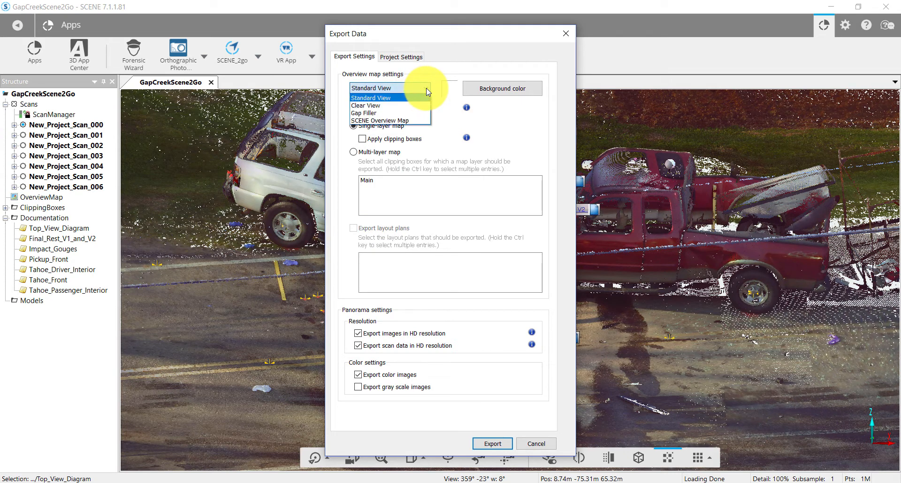
left_click(399, 113)
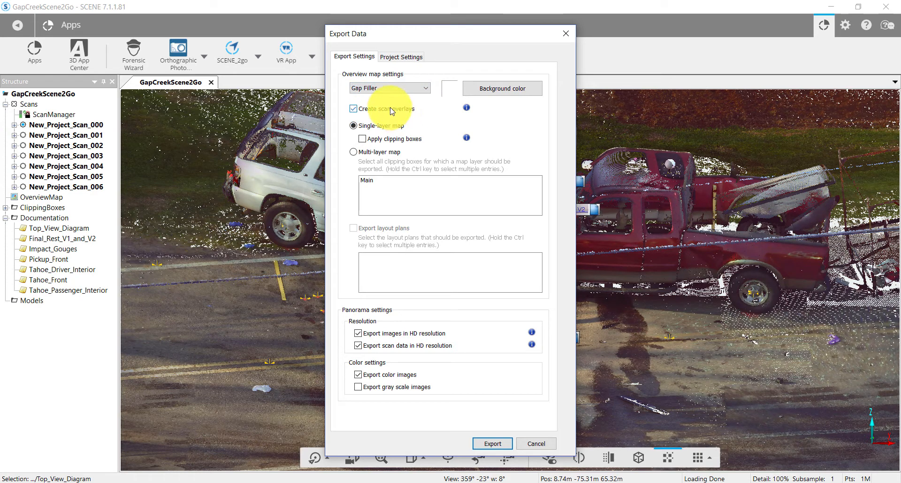
left_click(362, 139)
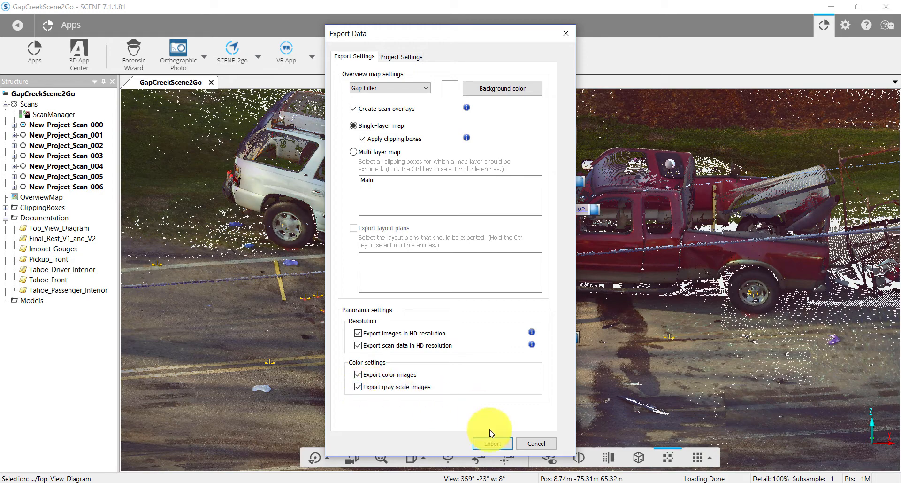
Step: Export the SCENE 2go data, replacing the existing exported data for the project
left_click(491, 445)
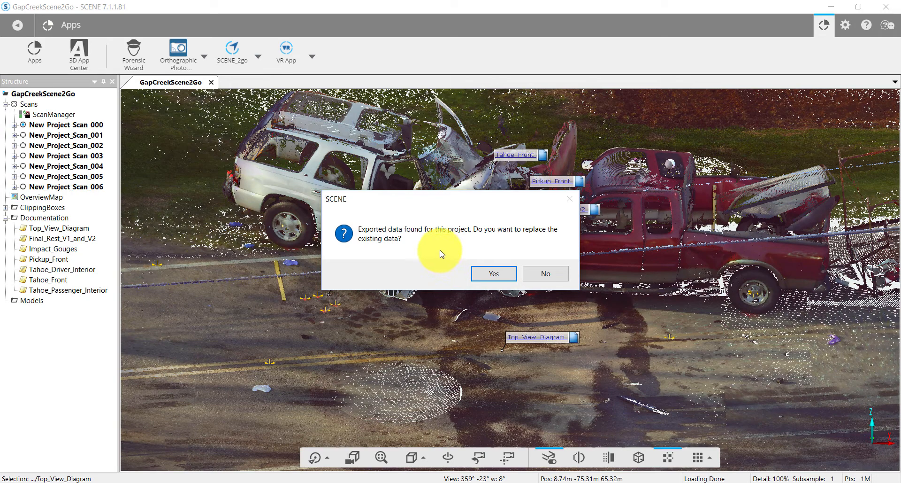
left_click(499, 274)
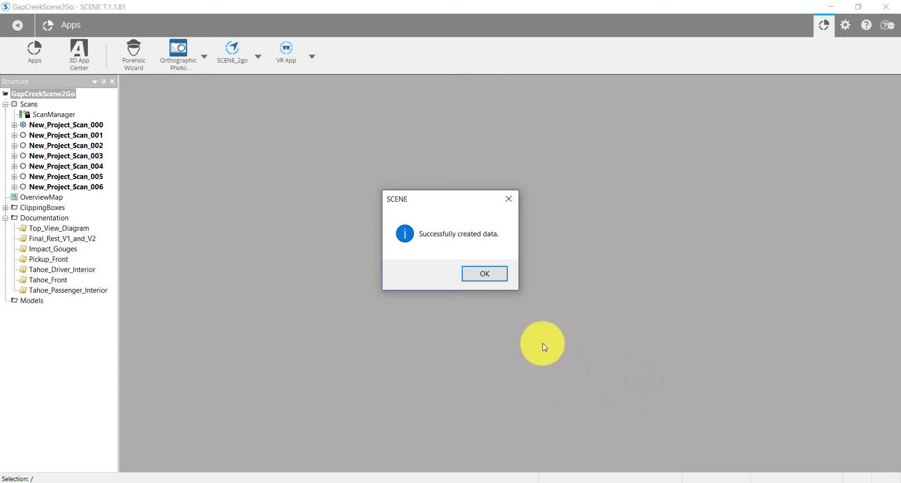
left_click(492, 275)
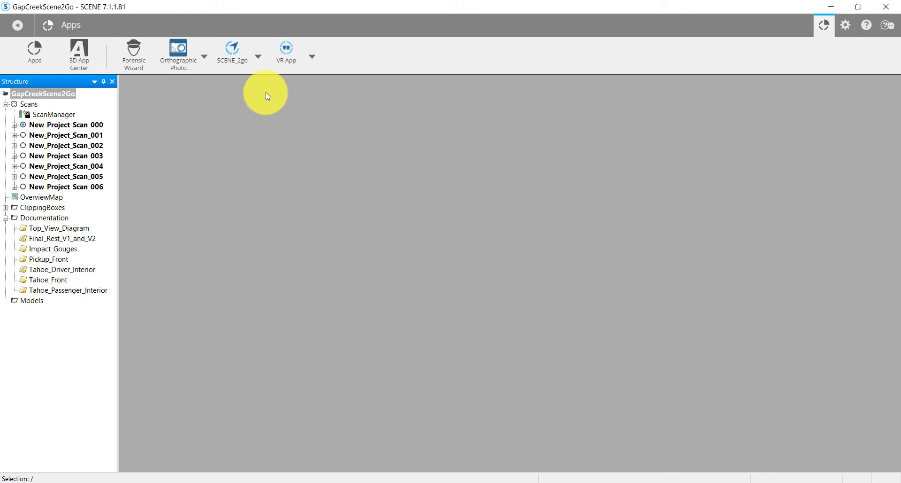
Step: Transfer the SCENE 2go data to the Webshare folder by pasting its path as destination, copying all linked files
left_click(259, 57)
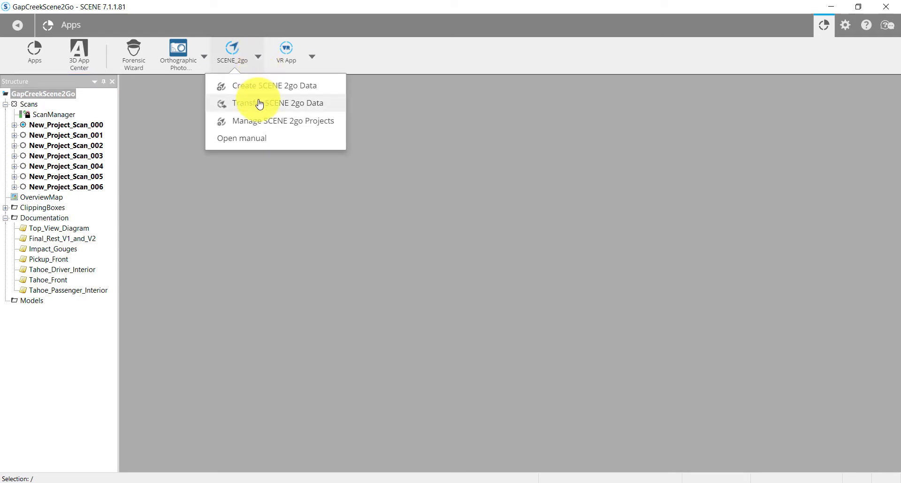
left_click(260, 104)
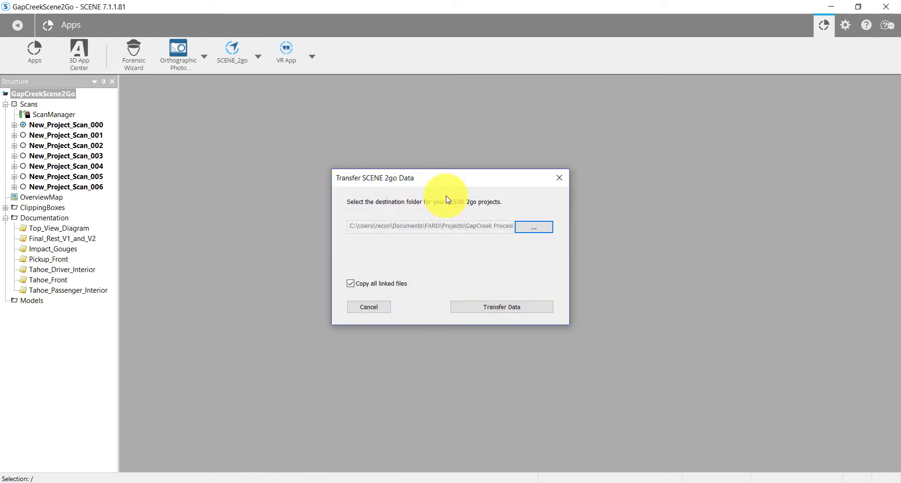
left_click(540, 228)
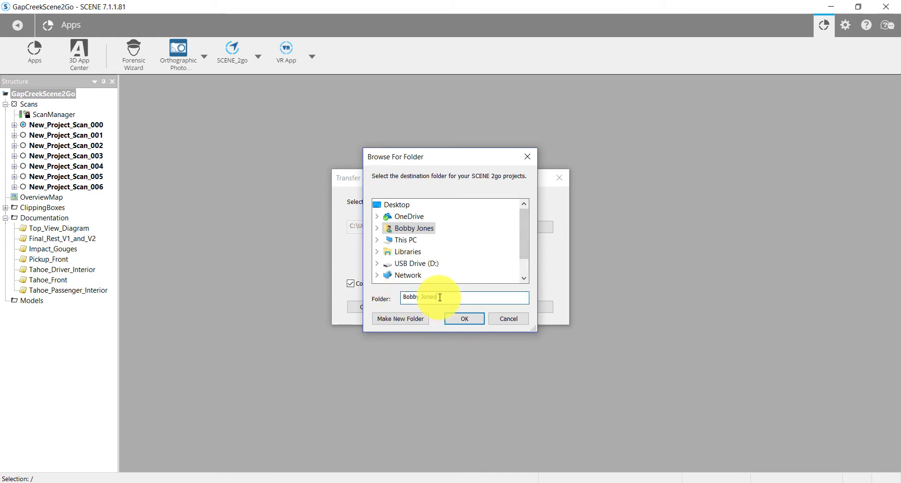
left_click_drag(446, 297, 383, 297)
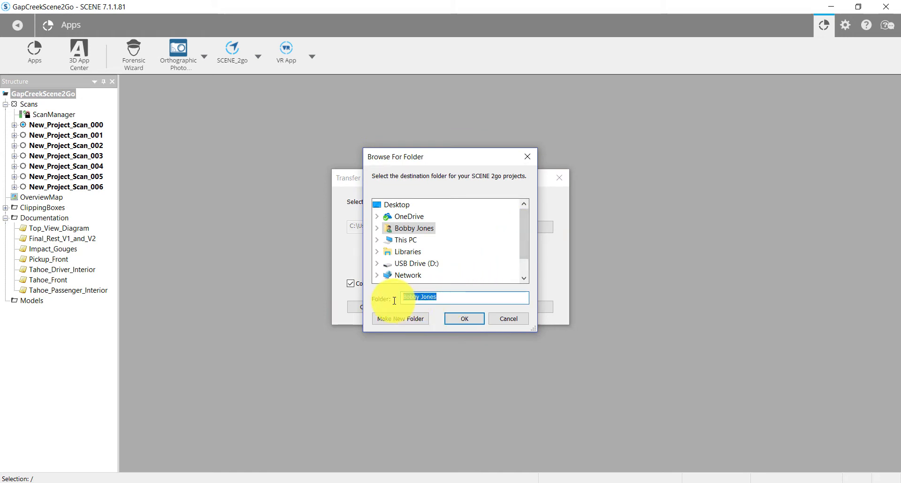
right_click(425, 299)
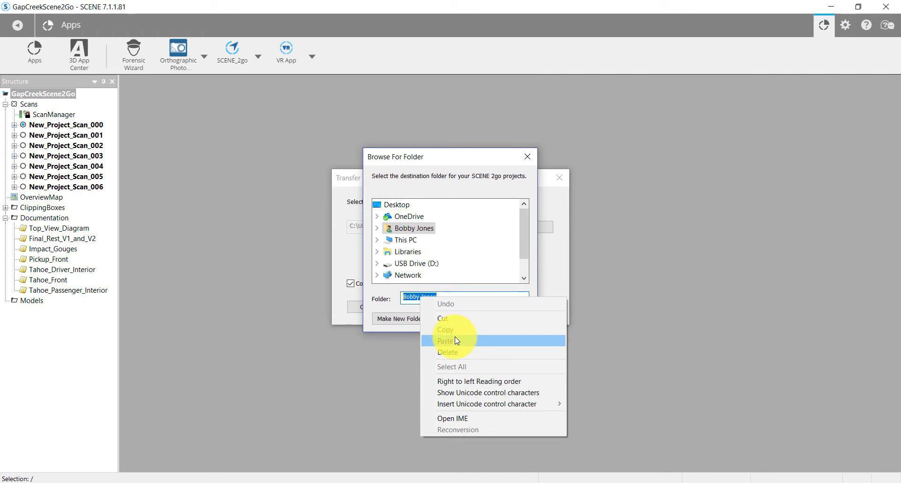
left_click(425, 339)
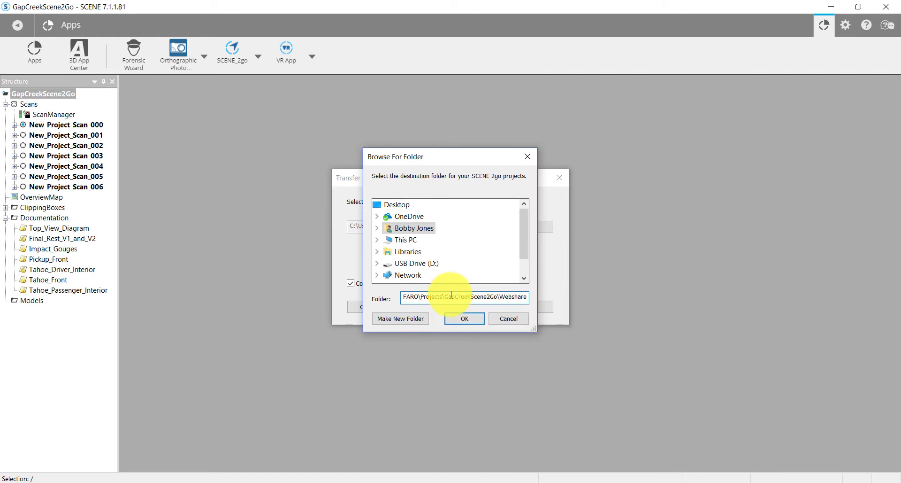
left_click(467, 320)
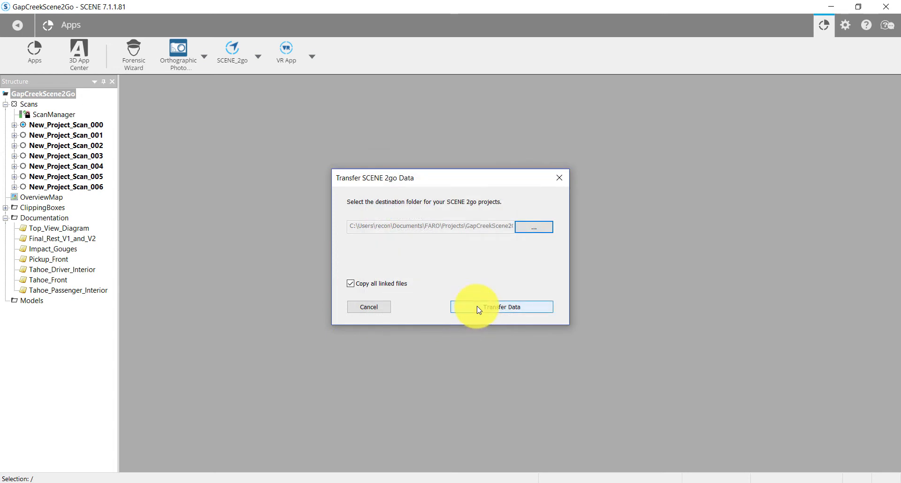
left_click(478, 309)
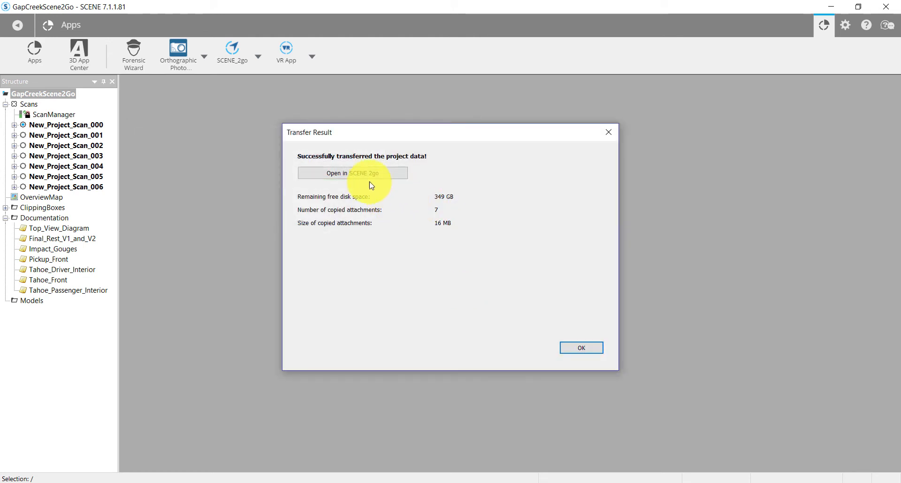
Step: Open the transferred project in SCENE 2go, enter scan 001's view, and open the Top_View_Diagram annotation link
left_click(356, 173)
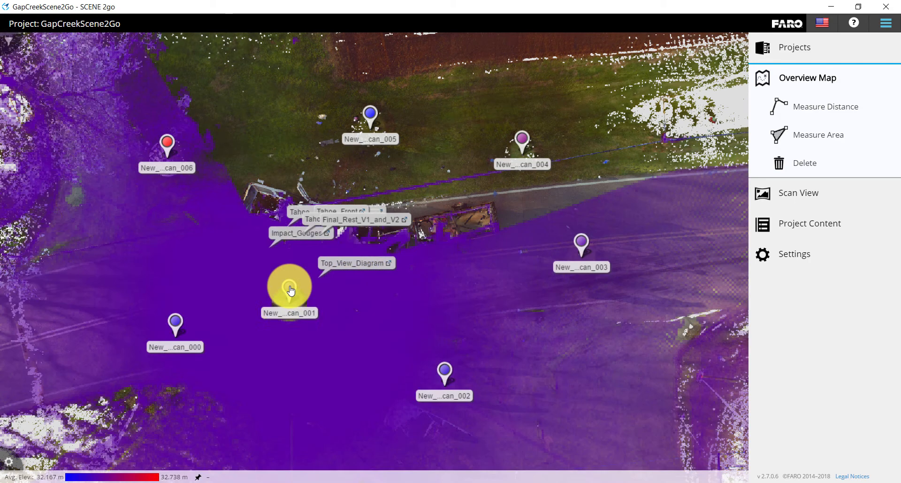
left_click(289, 288)
left_click(294, 254)
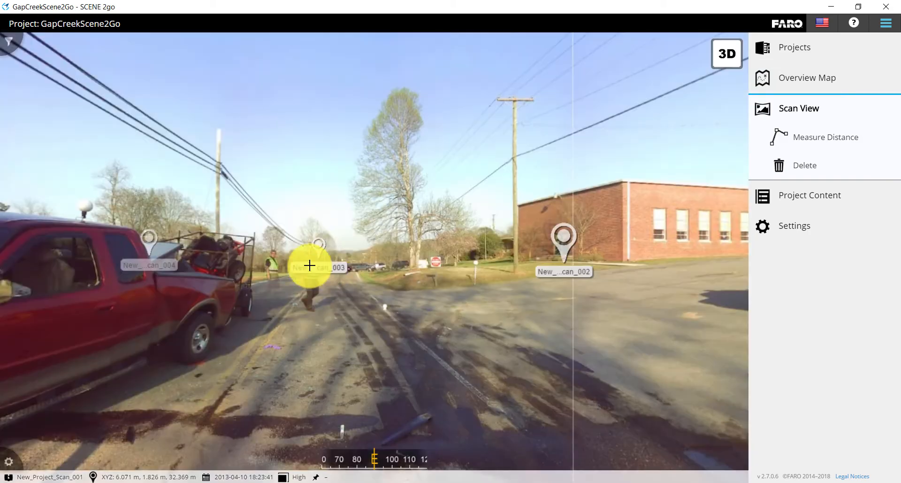
left_click_drag(280, 302, 529, 210)
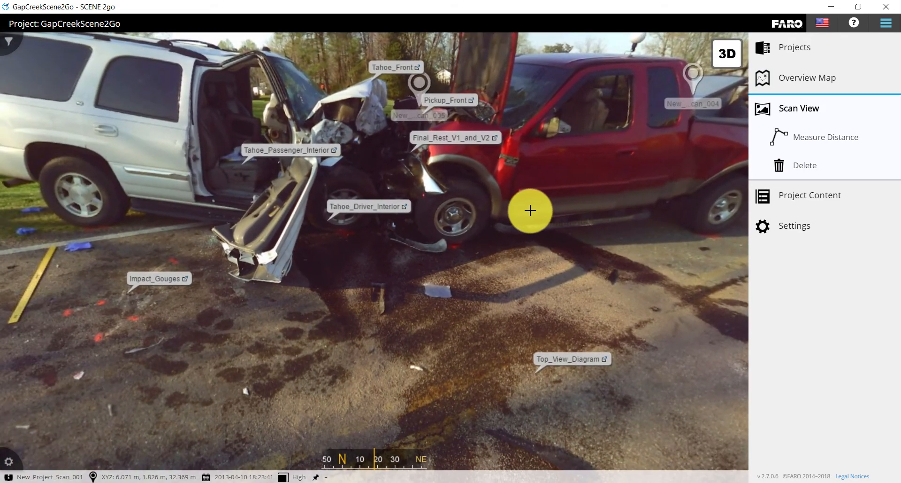
left_click(548, 359)
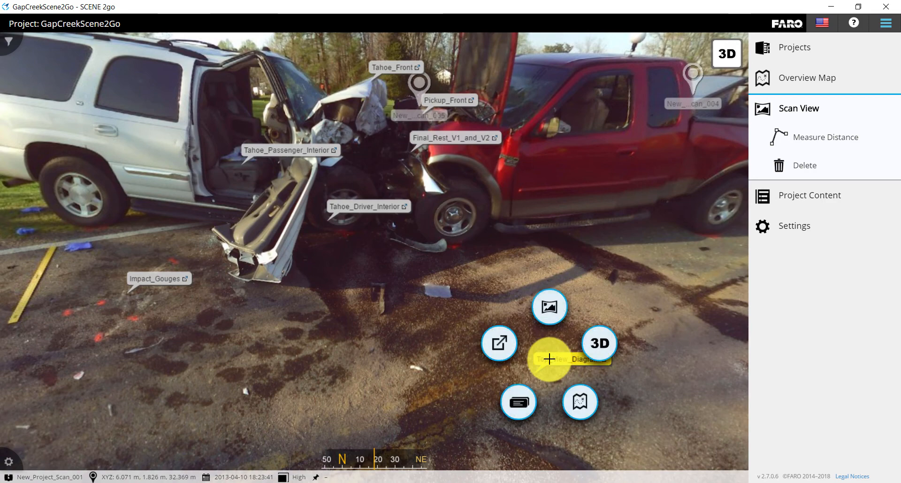
left_click(500, 350)
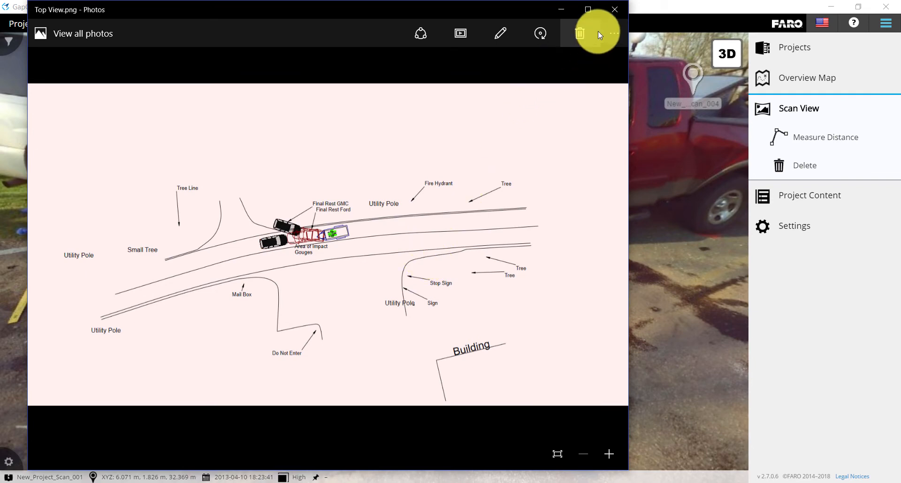
left_click(615, 10)
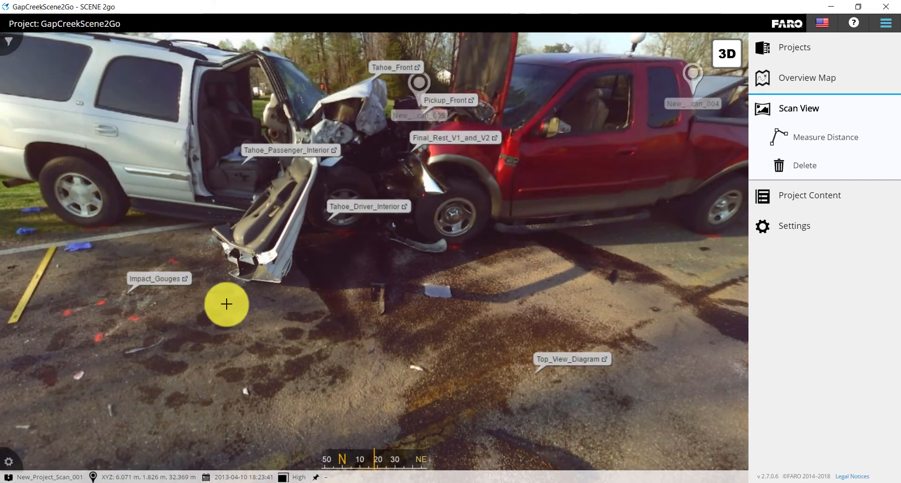
Step: Open the Impact_Gouges annotation link to view its photo, then close it
left_click(167, 280)
left_click(121, 262)
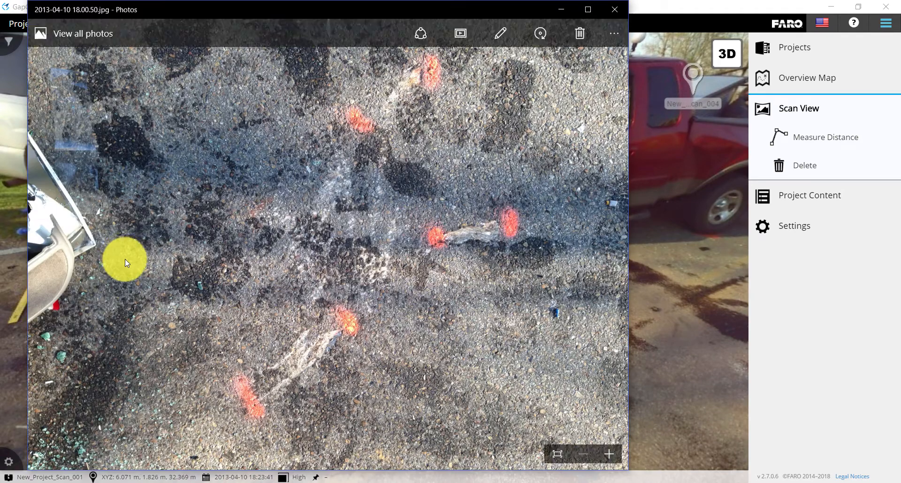
left_click(615, 11)
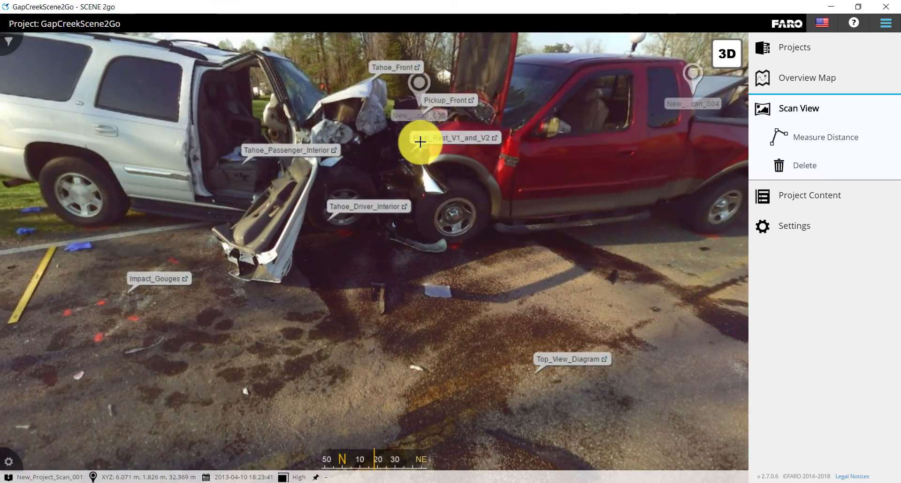
Step: Open the Tahoe_Driver_Interior annotation link to view its photo, then close it
left_click(354, 205)
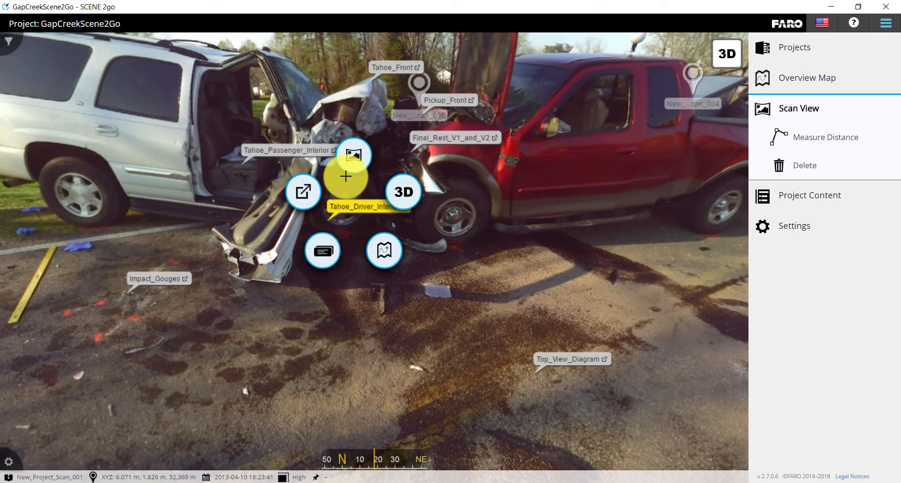
left_click(300, 192)
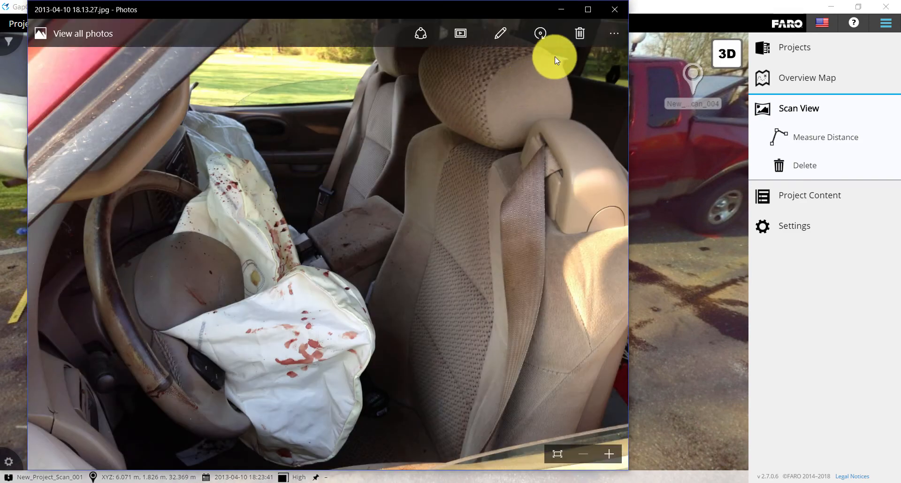
left_click(619, 13)
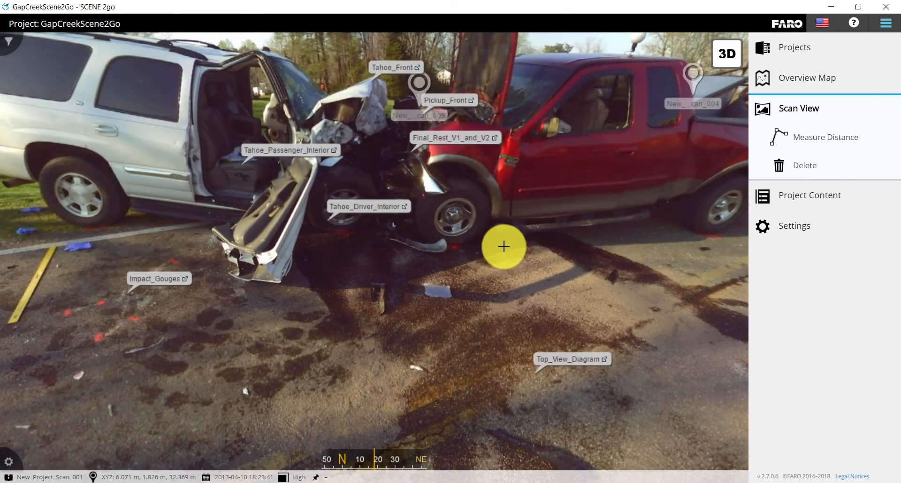